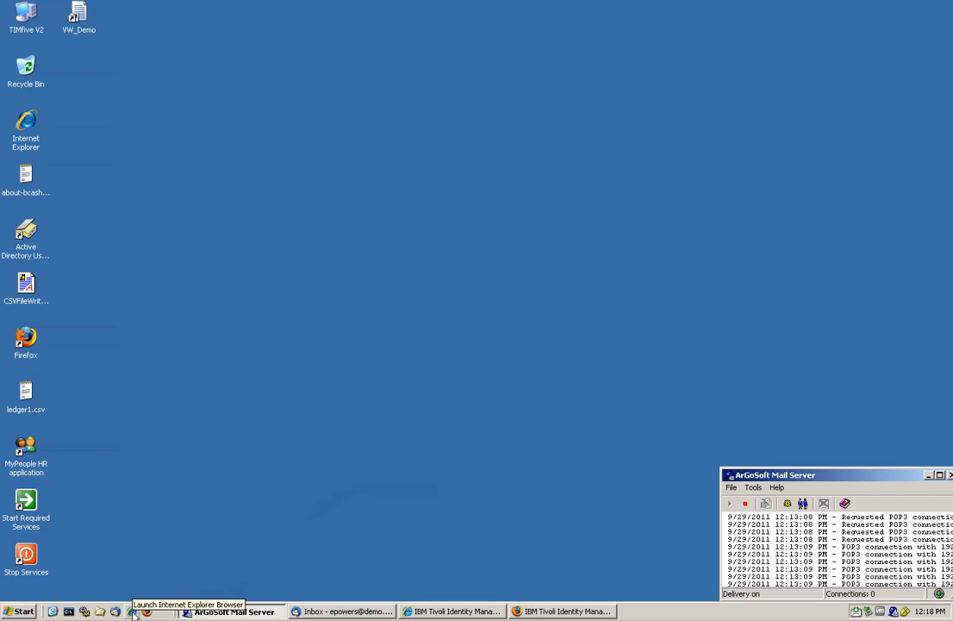
Log in to Identity Manager self-service as jsmith using the saved user ID
left_click(133, 612)
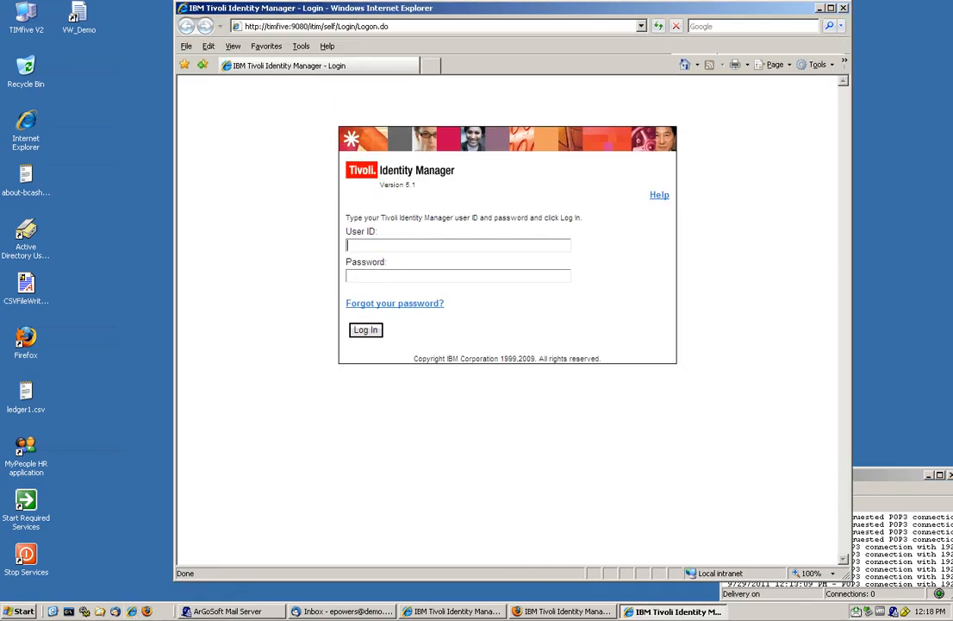
key("Down")
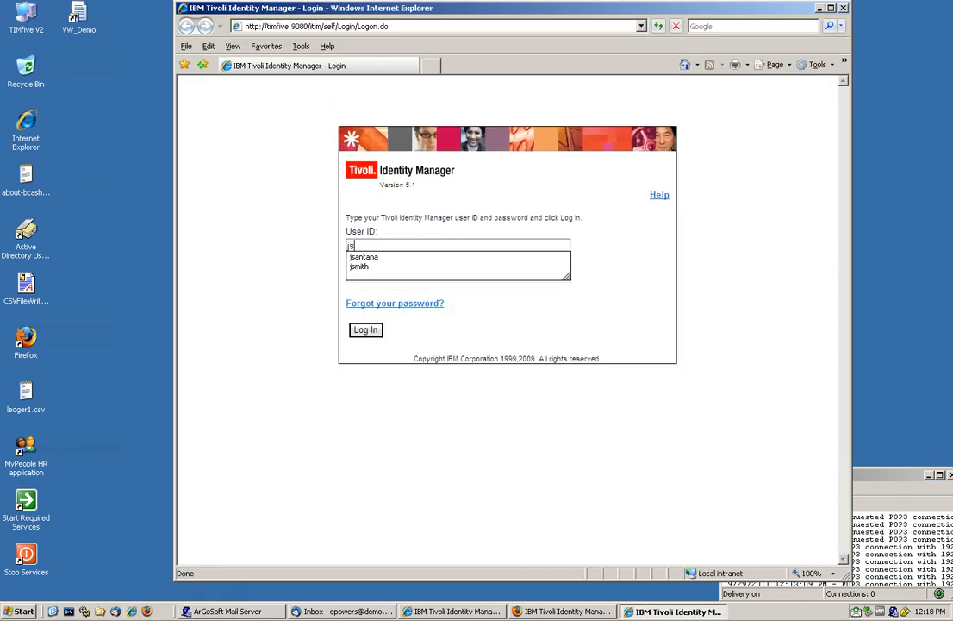
key("Tab")
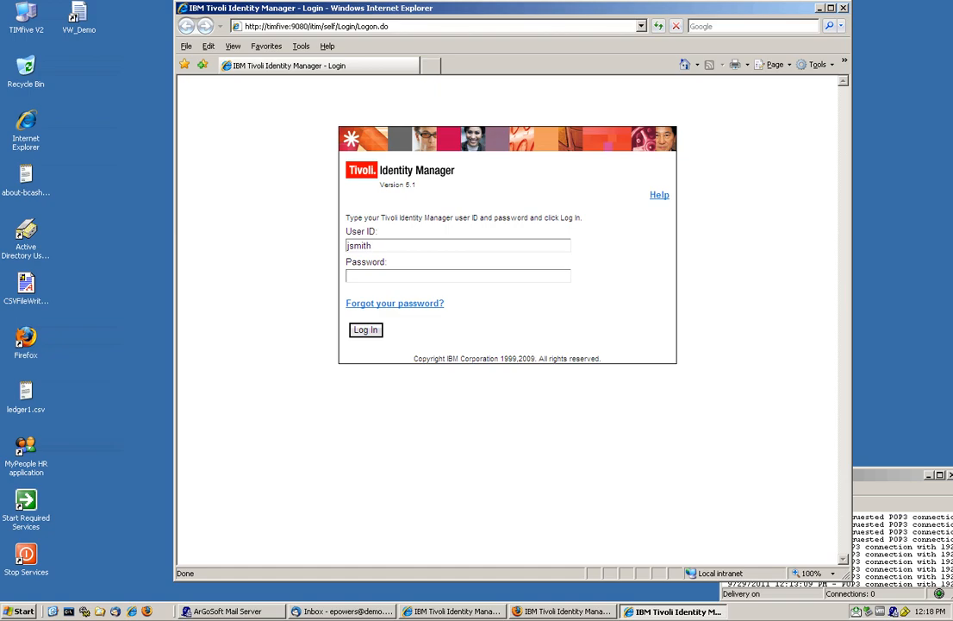
key("Return")
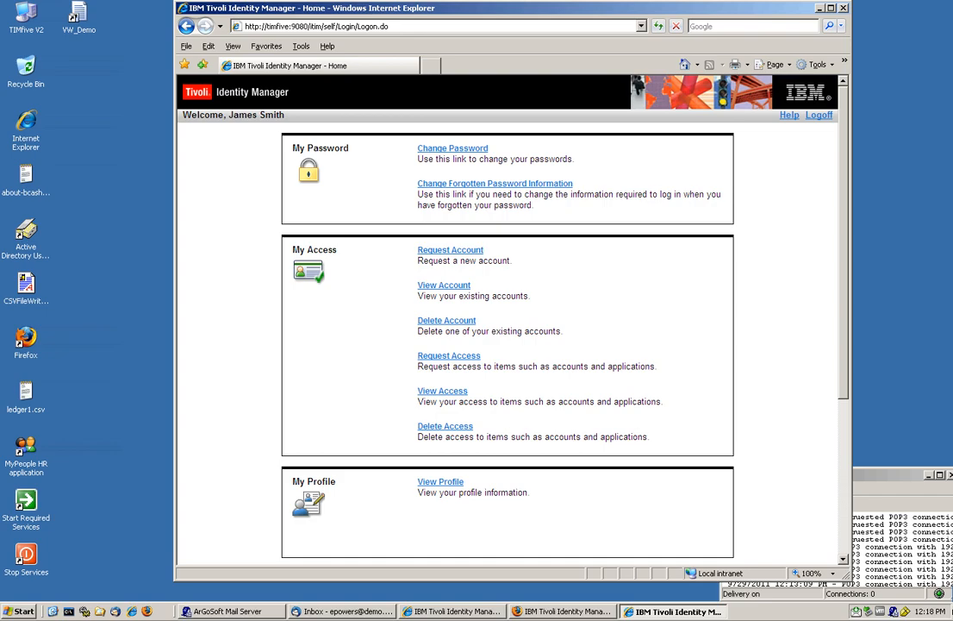
Review jsmith's BOO AD Service account details, return to the account list and minimize the browser
left_click(443, 285)
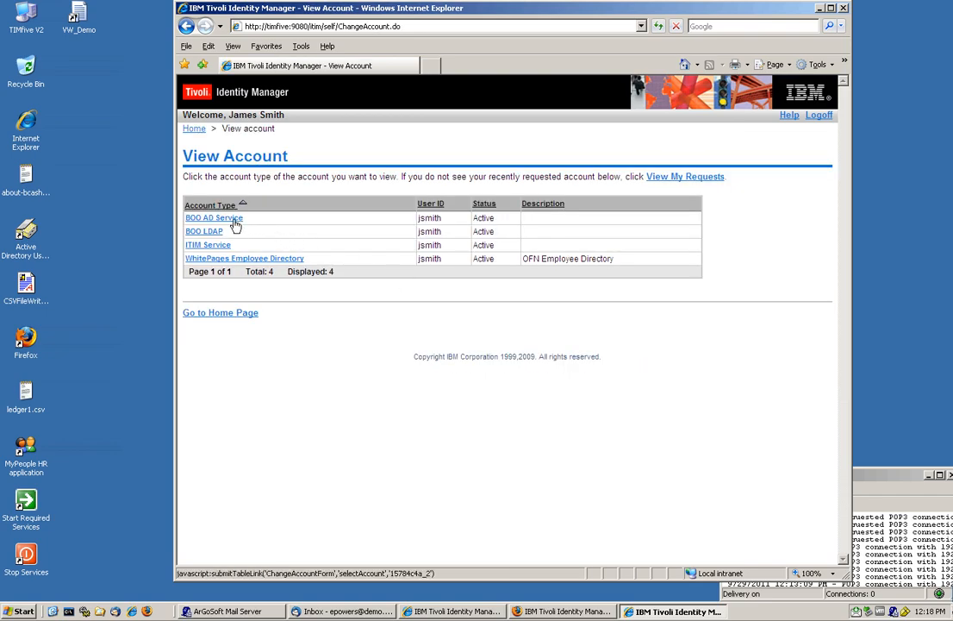
left_click(227, 218)
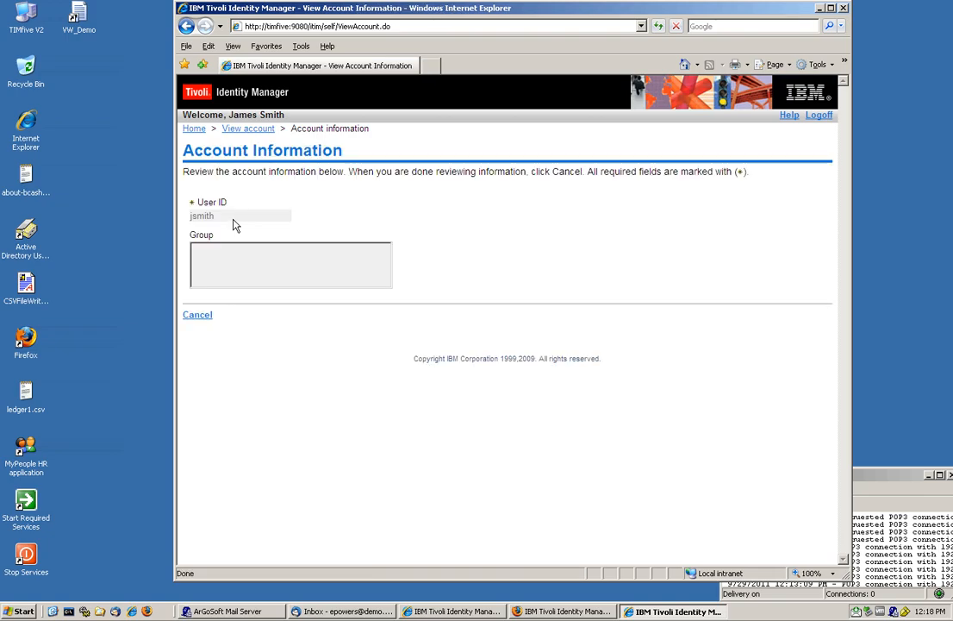
left_click(197, 314)
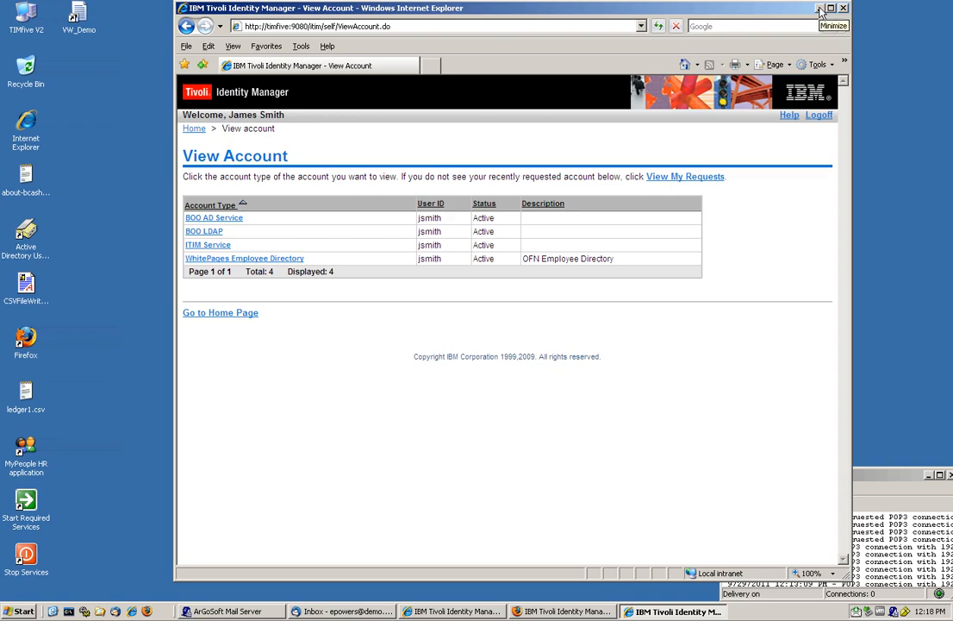
left_click(821, 10)
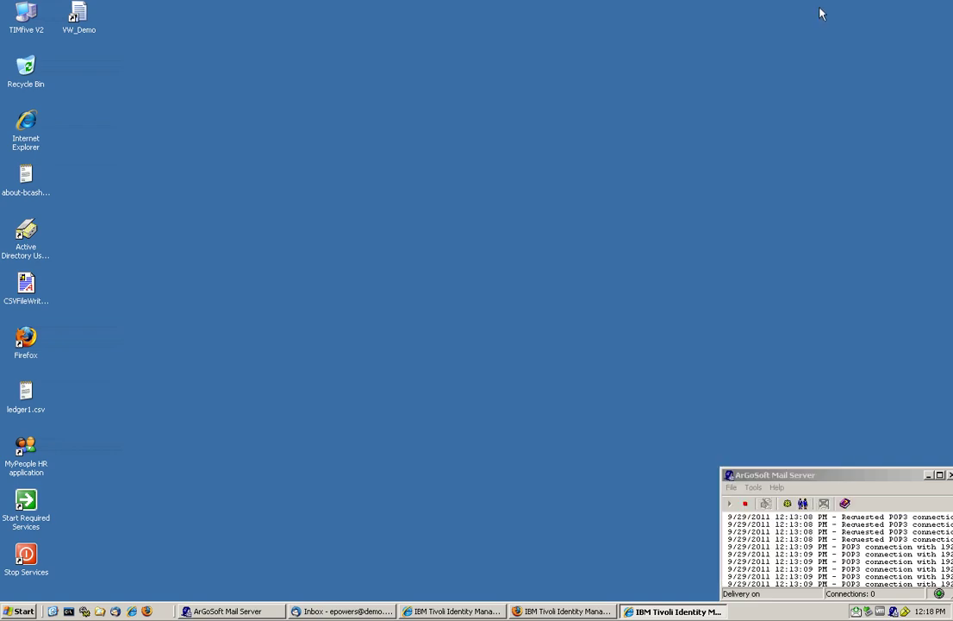
Launch Active Directory Users and Computers to list the OFN users, then bring Identity Manager back
left_click(26, 237)
double_click(29, 233)
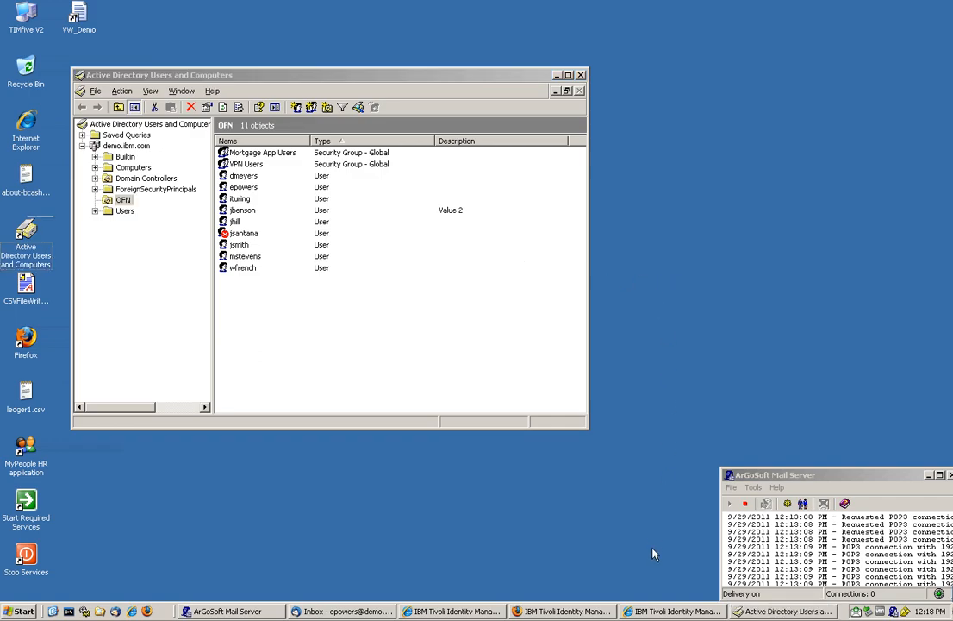
left_click(672, 611)
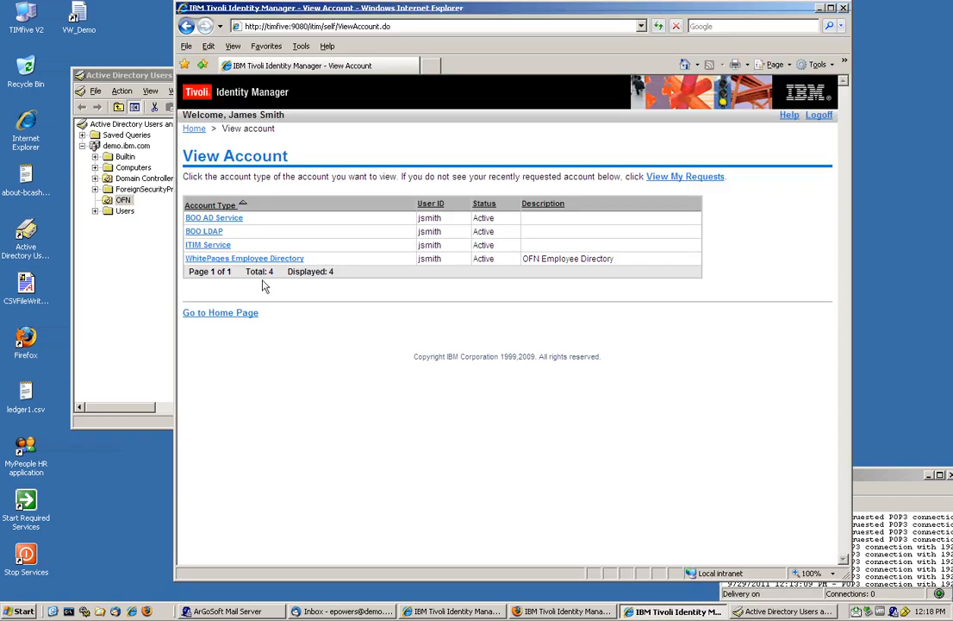
From the home page start an access request and search for available roles
left_click(237, 316)
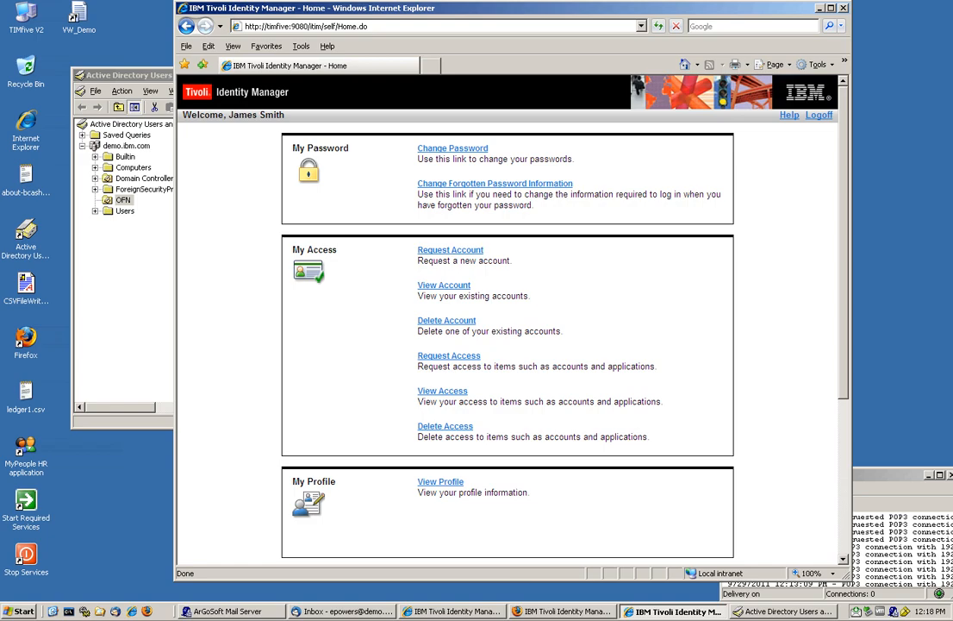
left_click(448, 355)
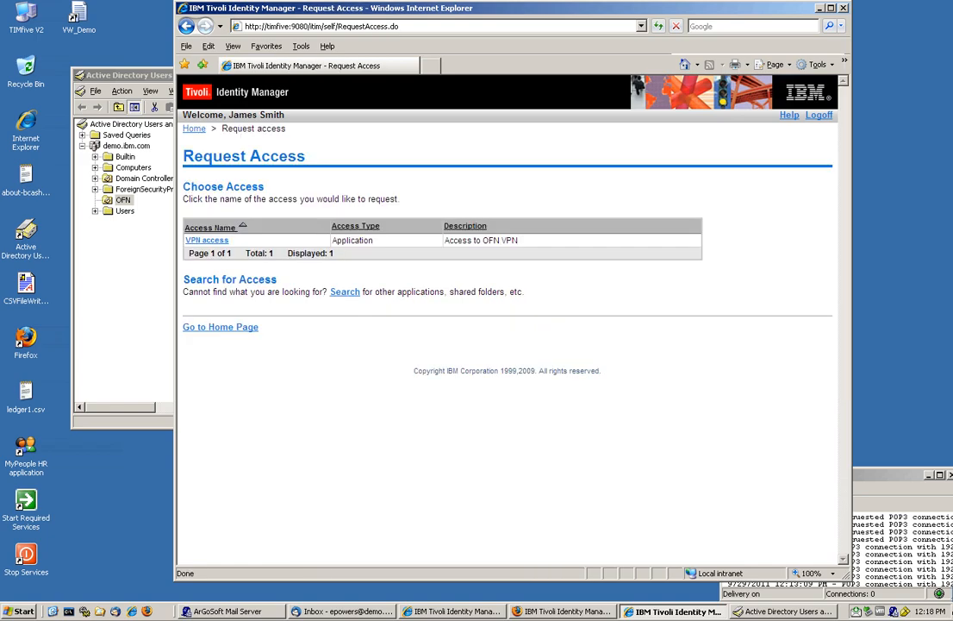
left_click(344, 293)
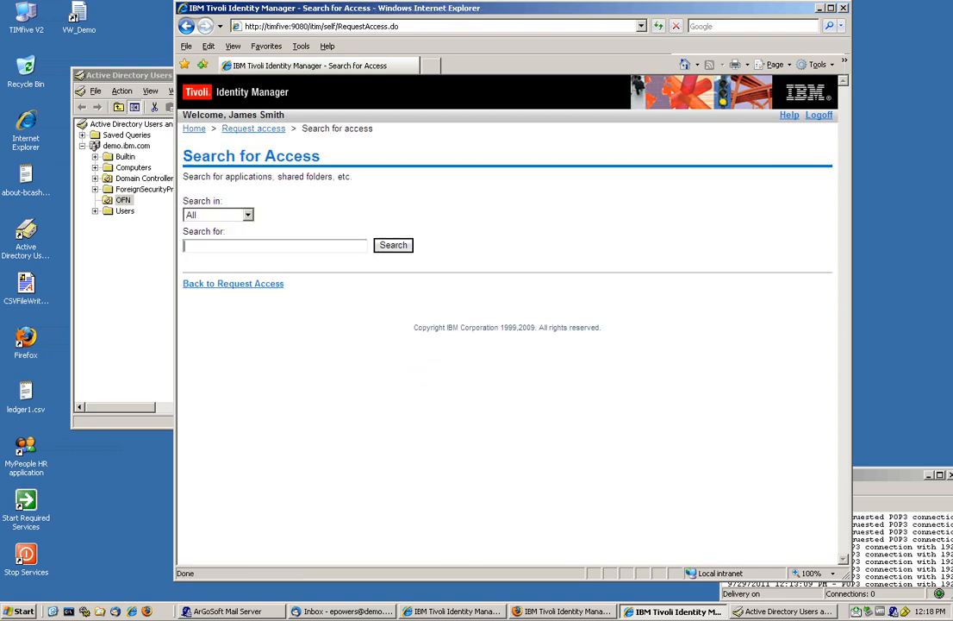
type("role")
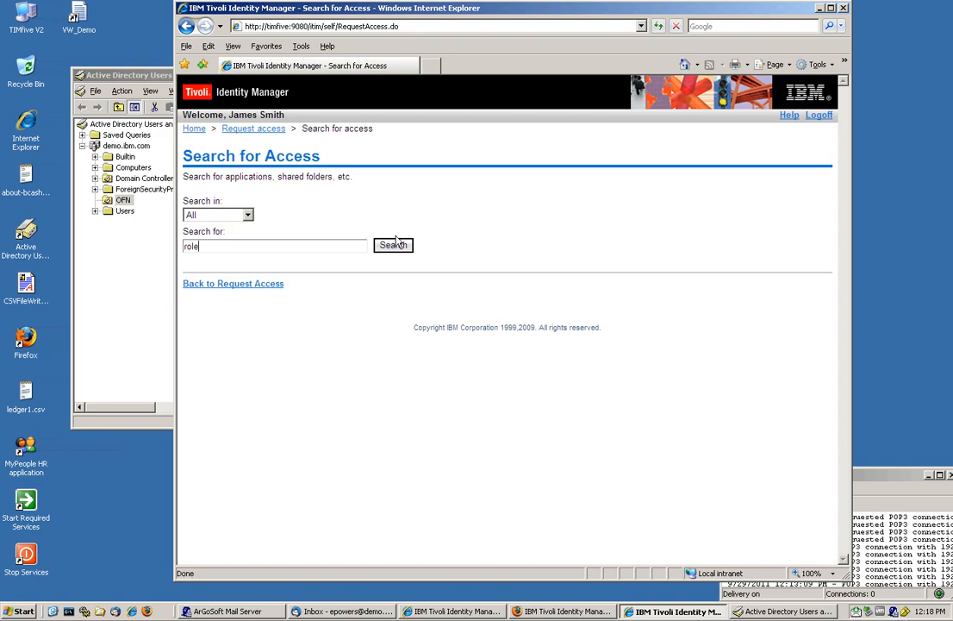
left_click(393, 245)
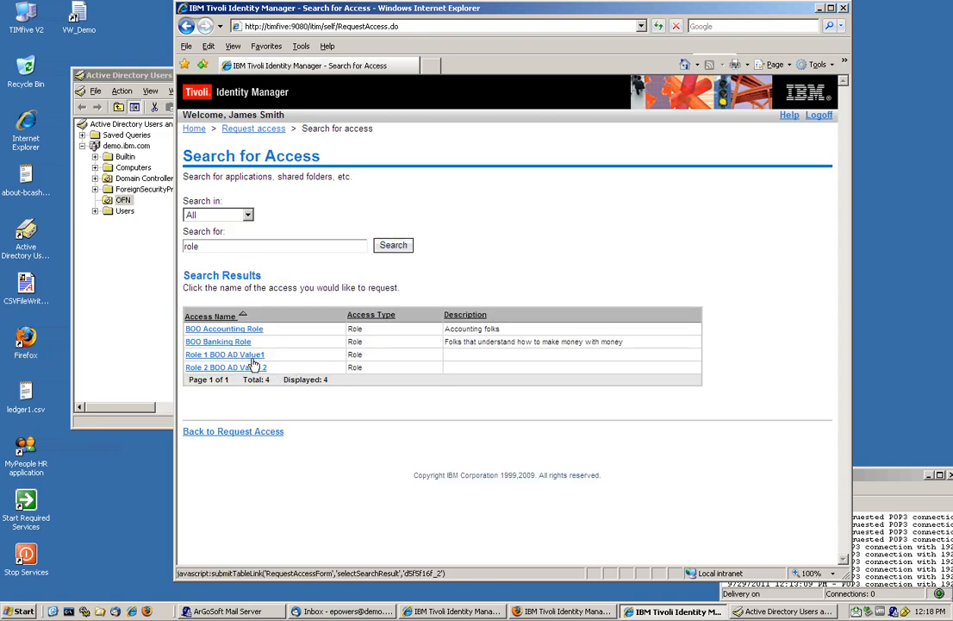
Request access to Role 1 BOO AD Value1 and check the request status
left_click(224, 355)
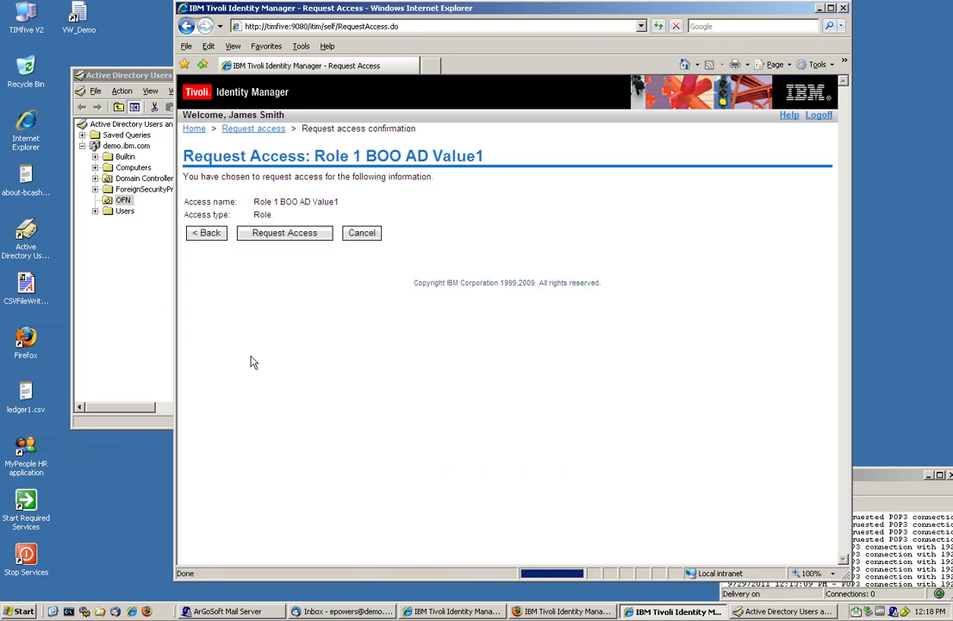
left_click(284, 233)
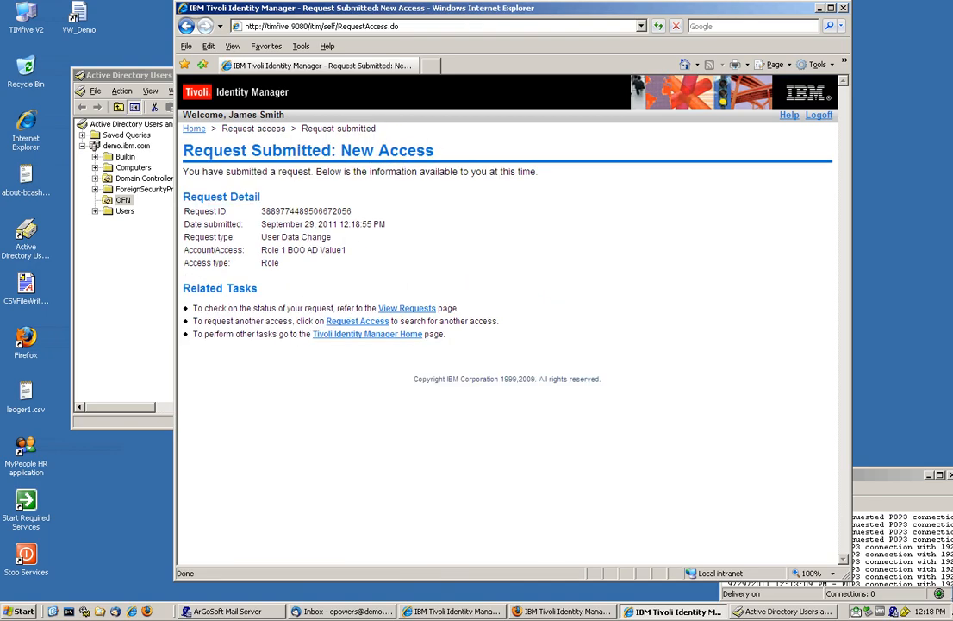
left_click(407, 307)
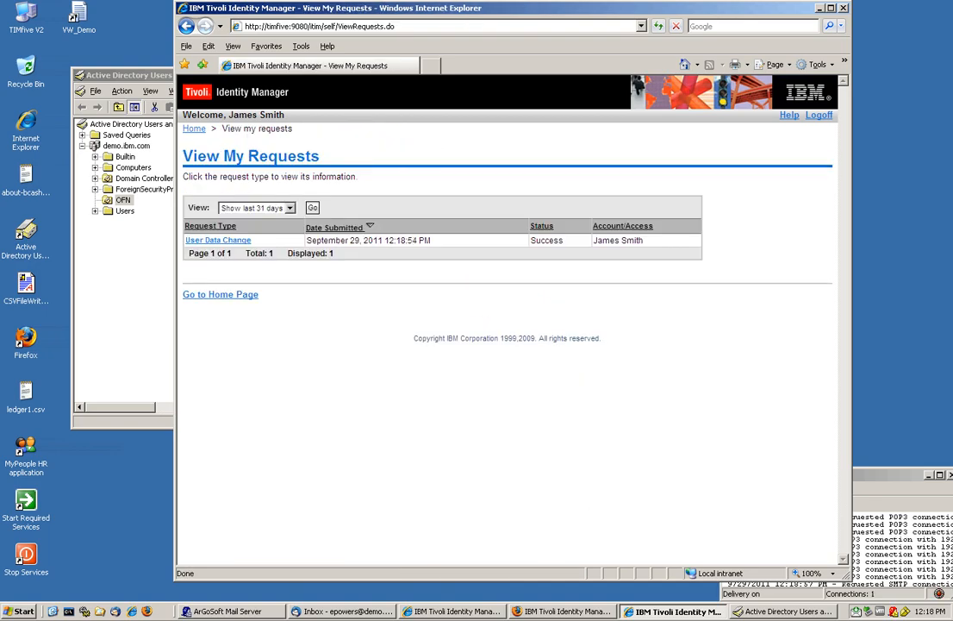
Refresh the OFN user list and confirm jsmith's description now reads Value 1
left_click(127, 217)
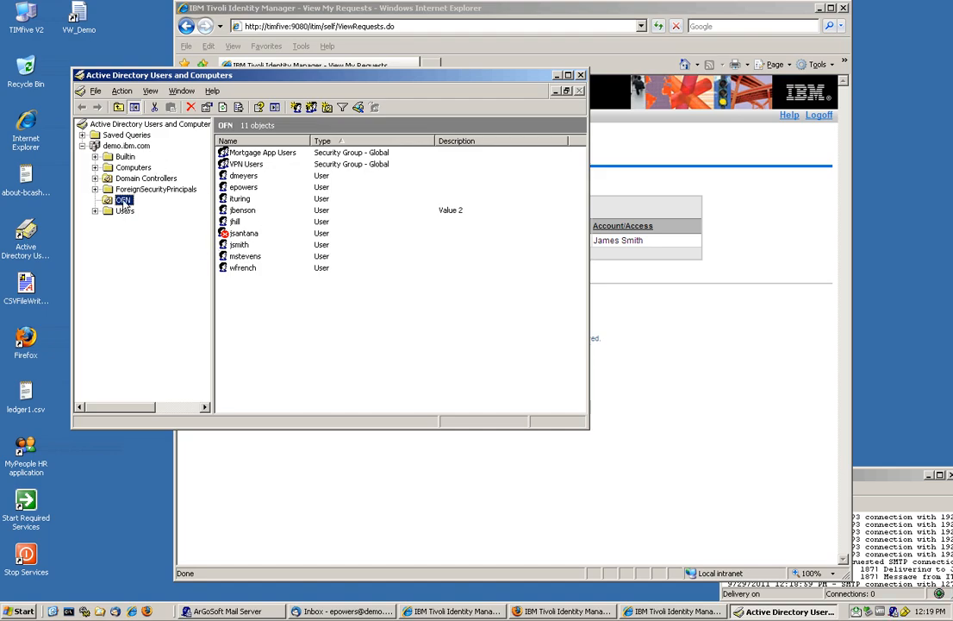
left_click(123, 91)
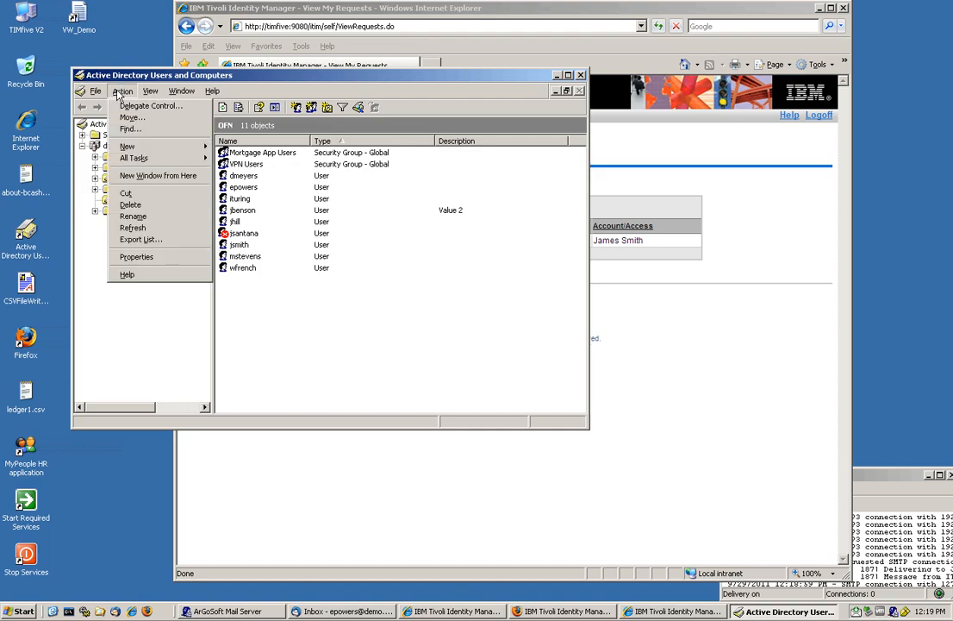
left_click(132, 227)
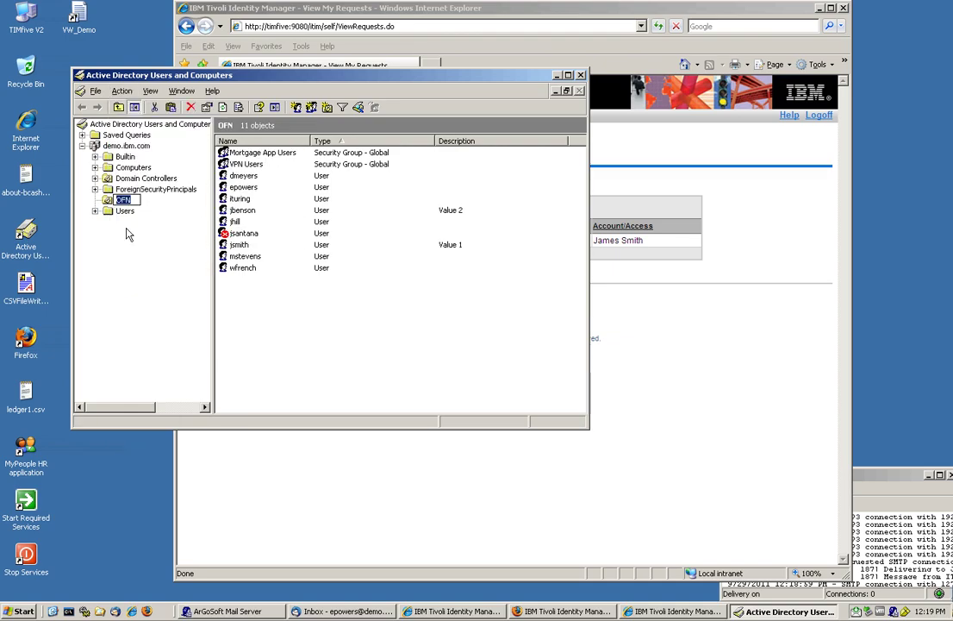
left_click(450, 218)
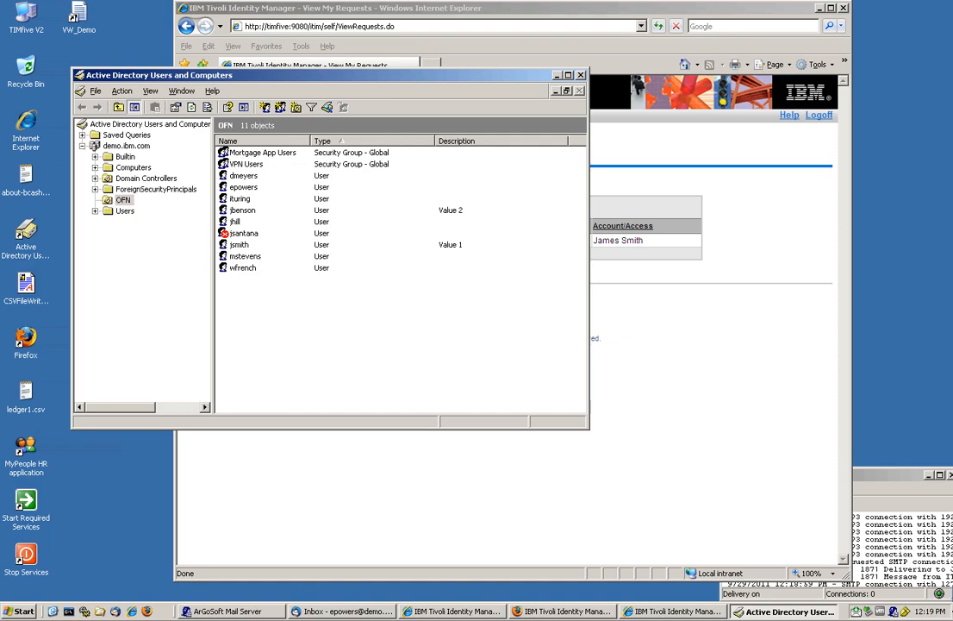
left_click(448, 244)
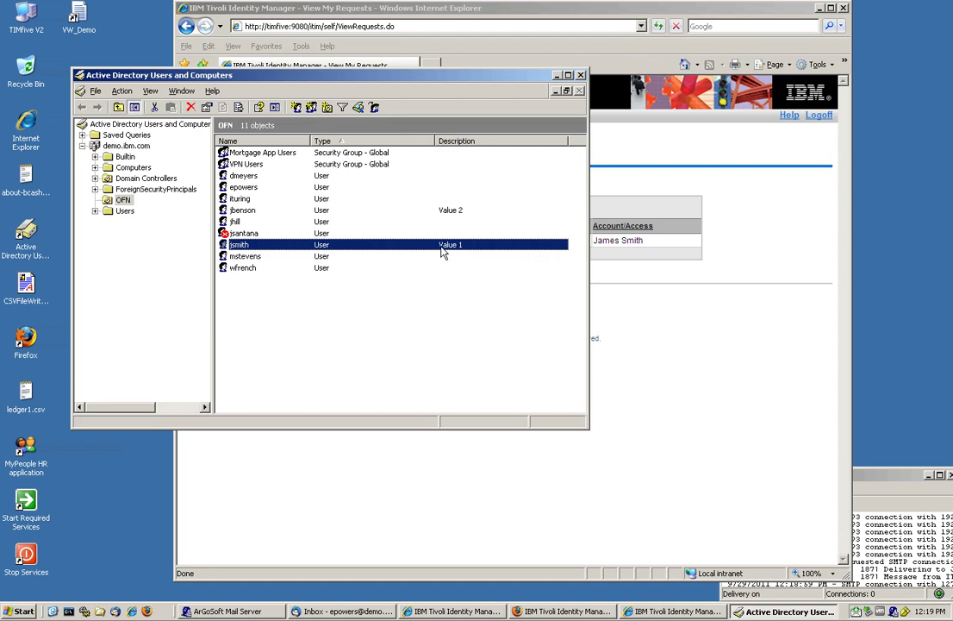
left_click(650, 351)
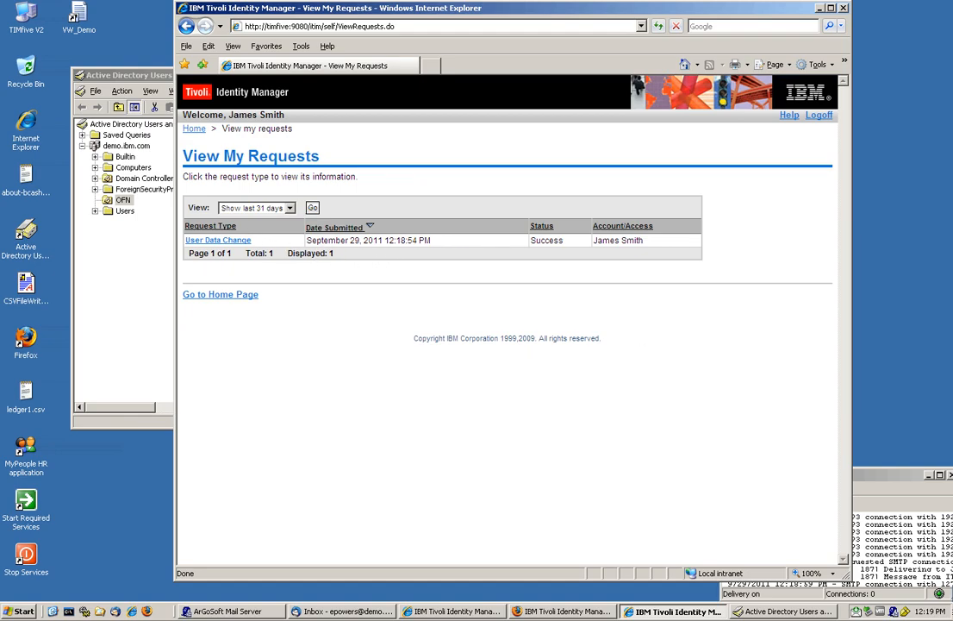
Manually change jsmith's Description to Value 23 in its properties and apply it
left_click(129, 191)
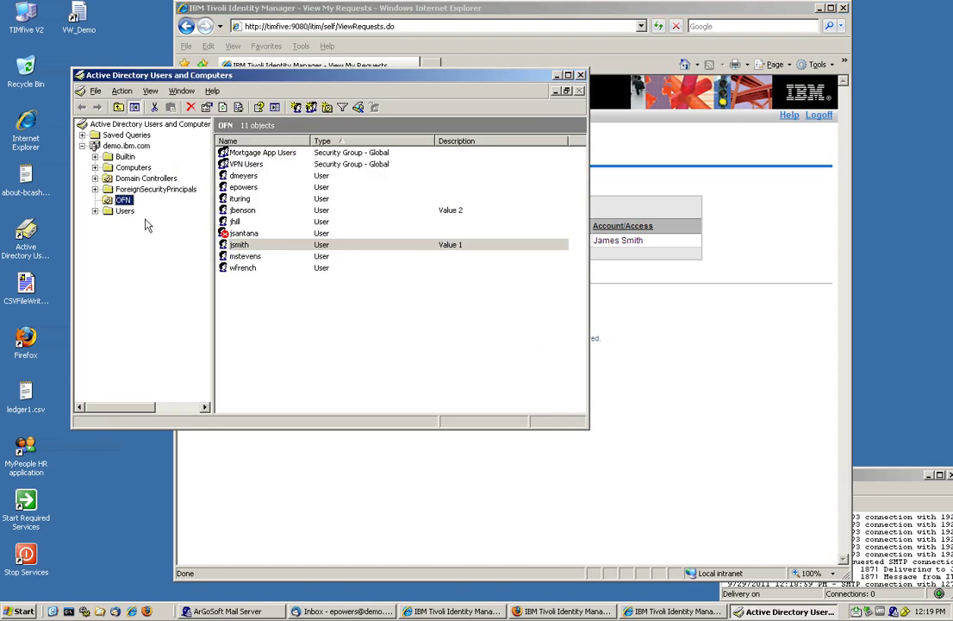
left_click(408, 245)
double_click(408, 247)
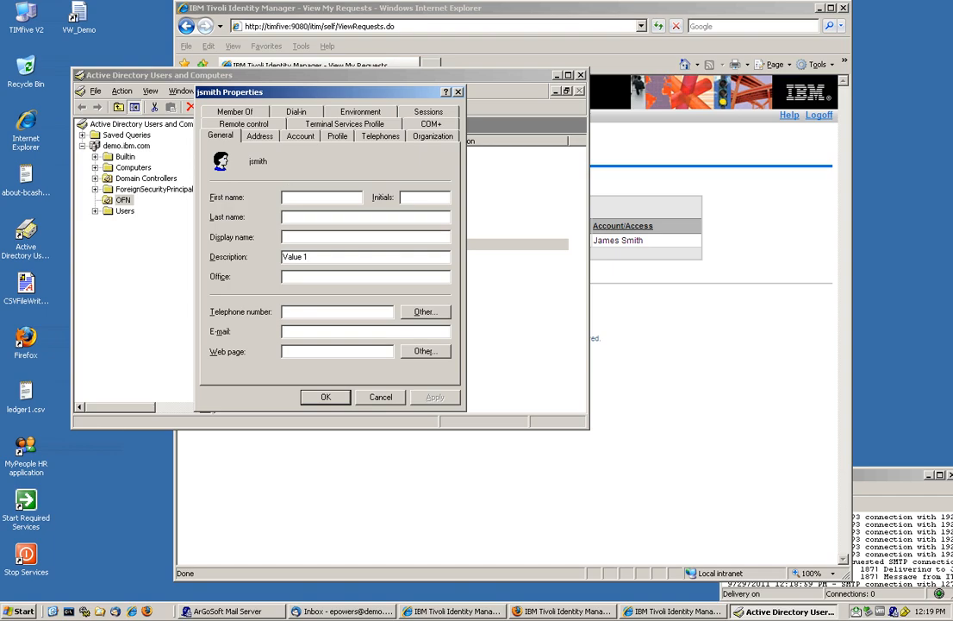
key("BackSpace")
type("23")
left_click(435, 397)
left_click(326, 397)
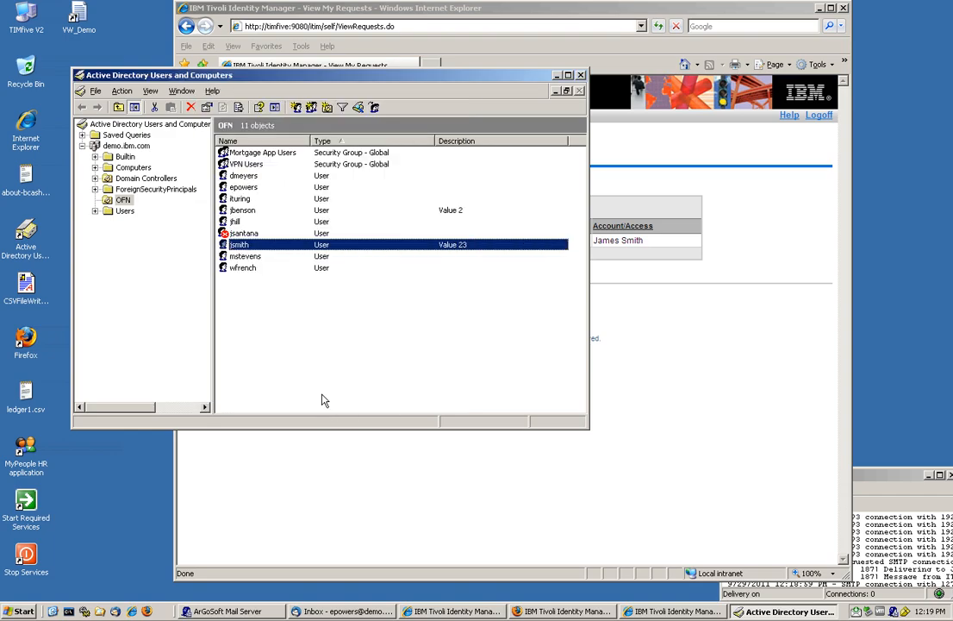
Close the directory window, log out of the console and sign in as the itim manager administrator
left_click(579, 75)
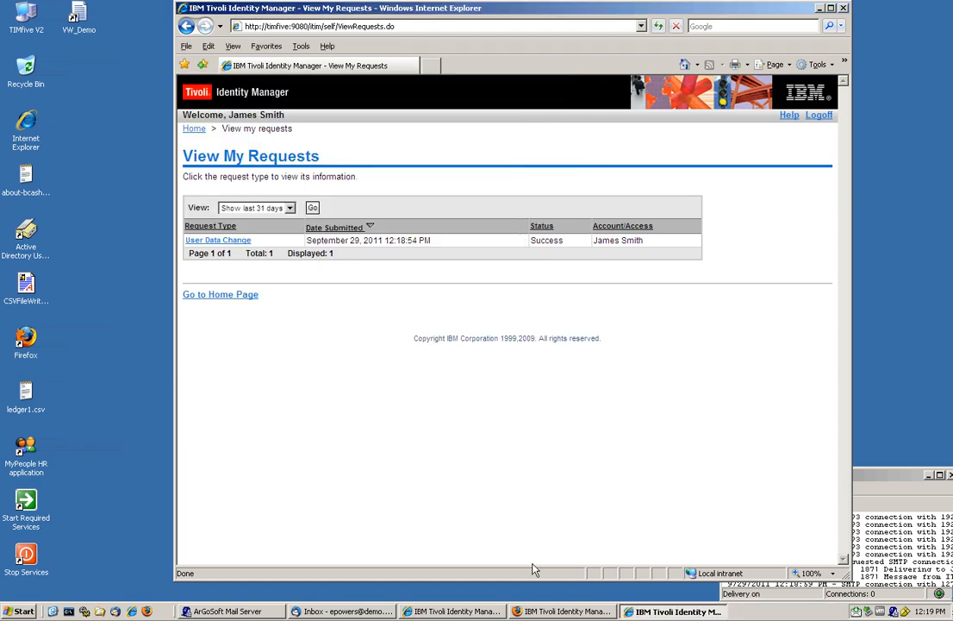
left_click(564, 611)
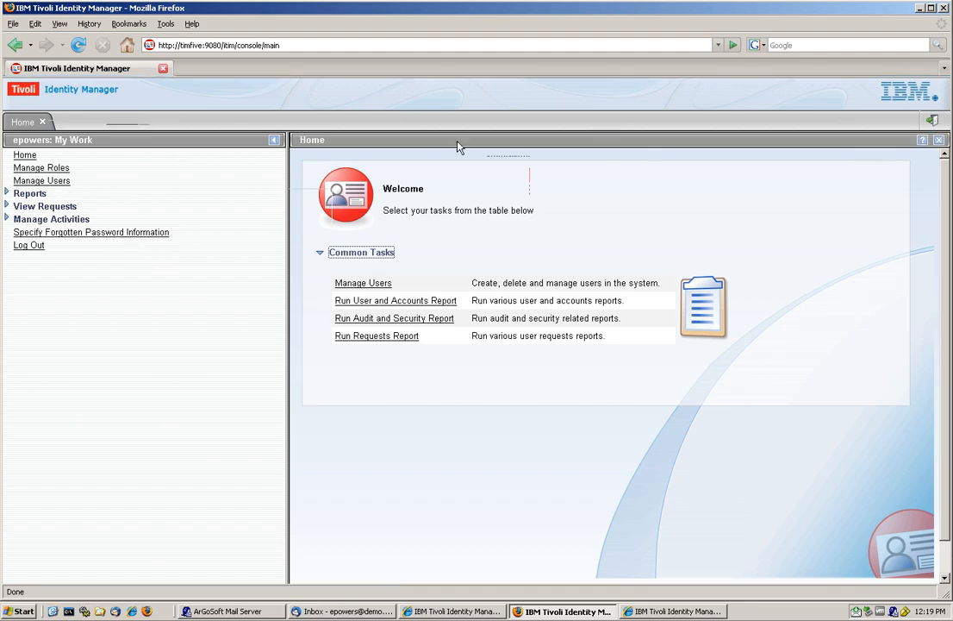
left_click(931, 121)
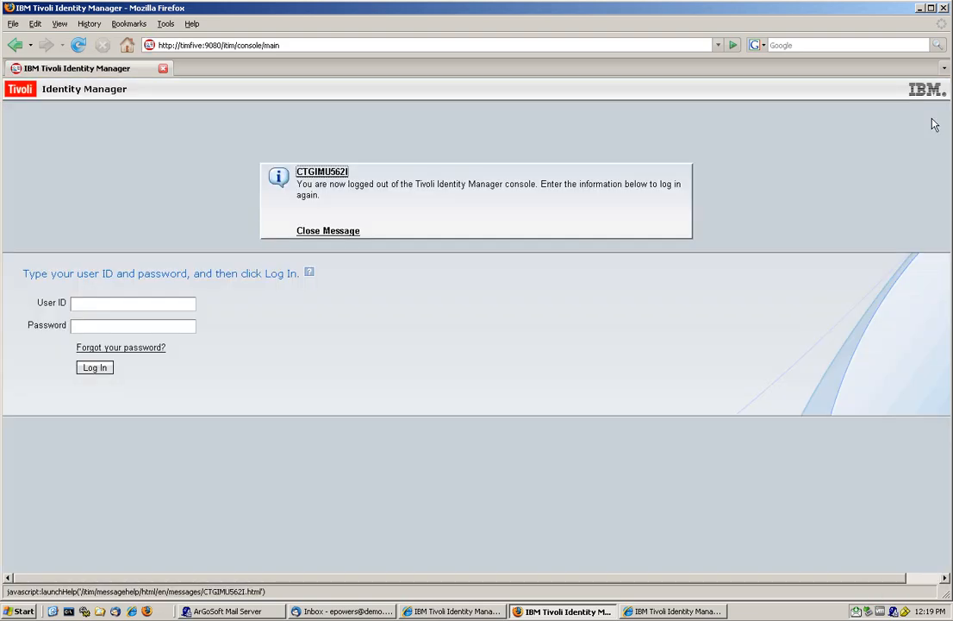
left_click(133, 302)
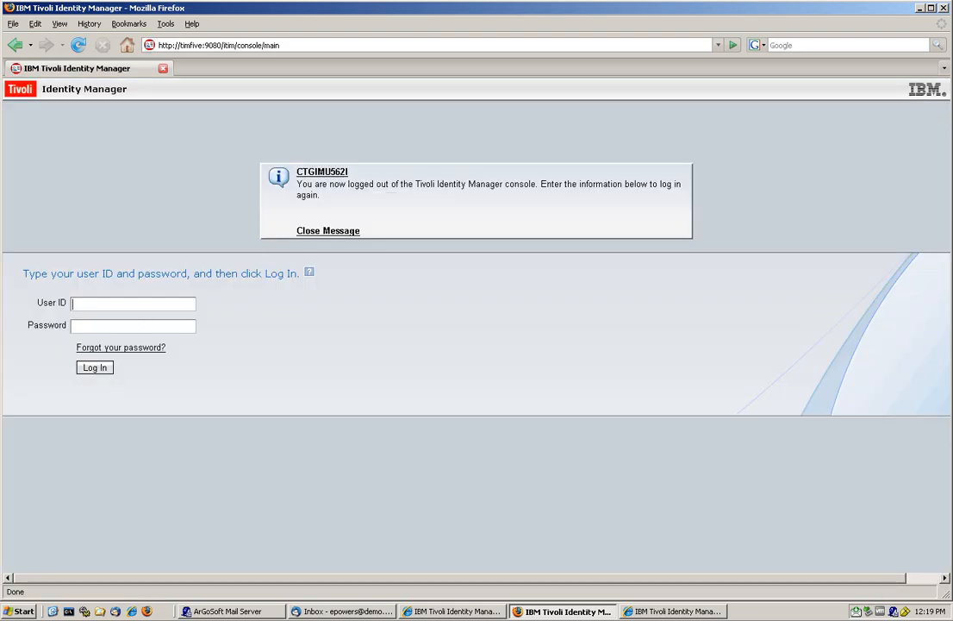
type("itim man")
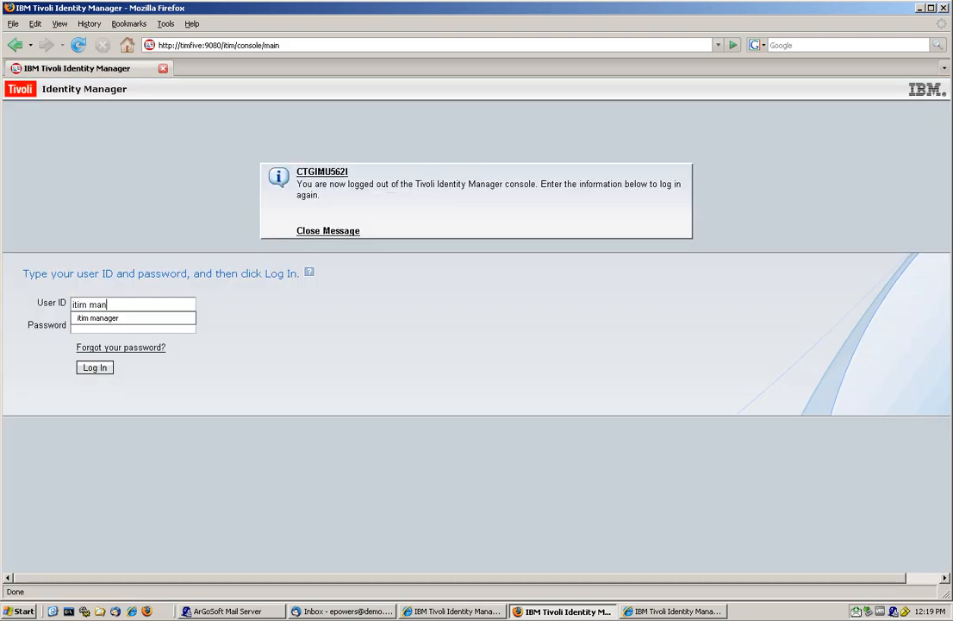
type("ager")
key("Tab")
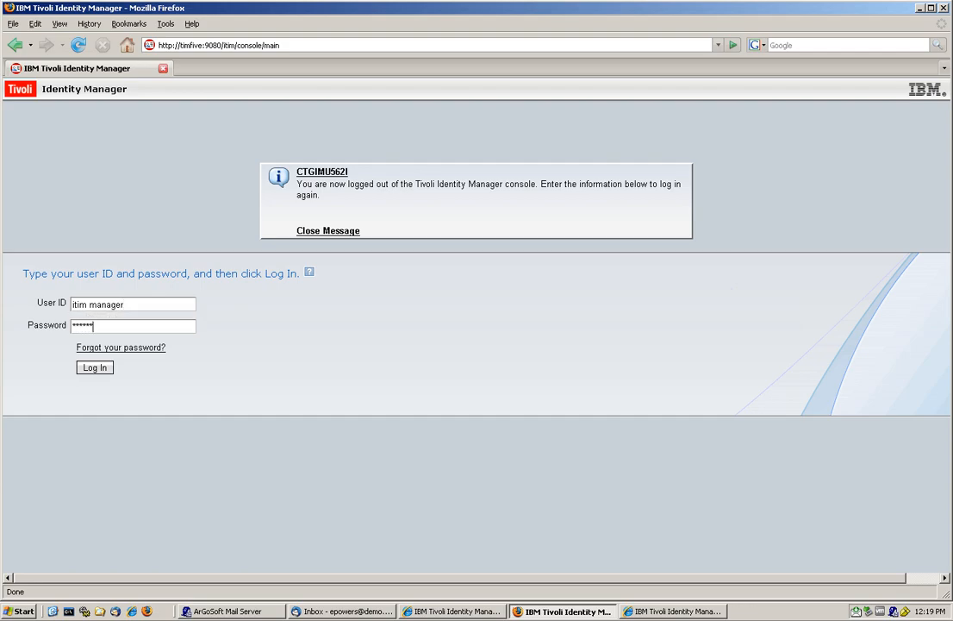
key("Return")
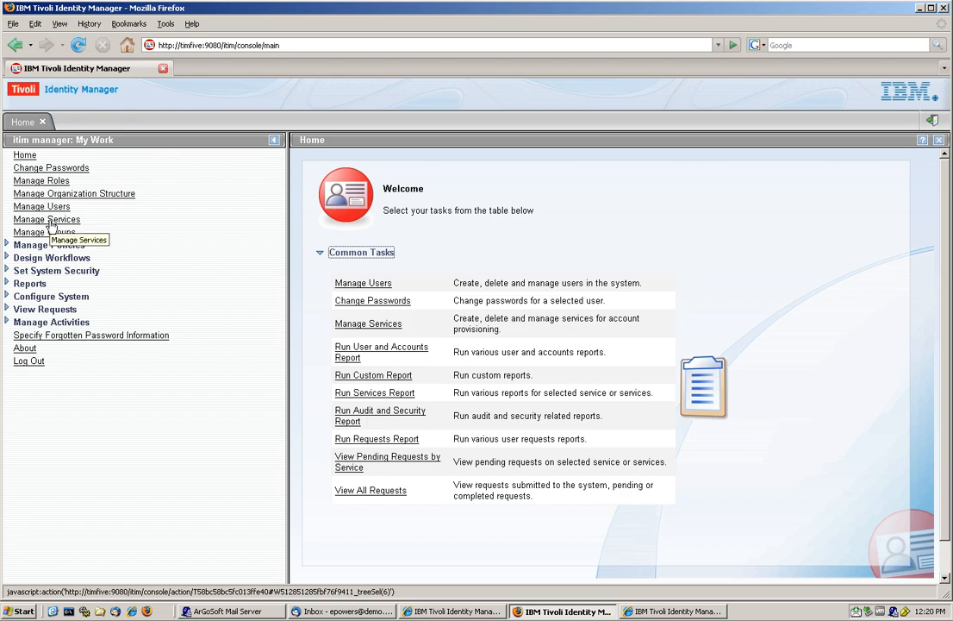
List all managed services and bring up the tasks for BOO AD Service
left_click(47, 219)
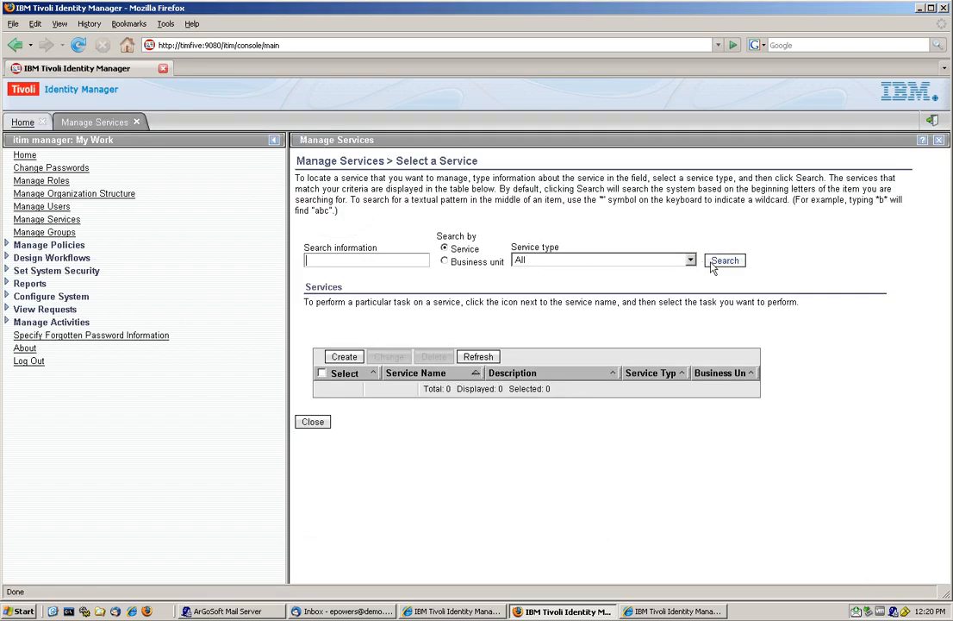
left_click(724, 260)
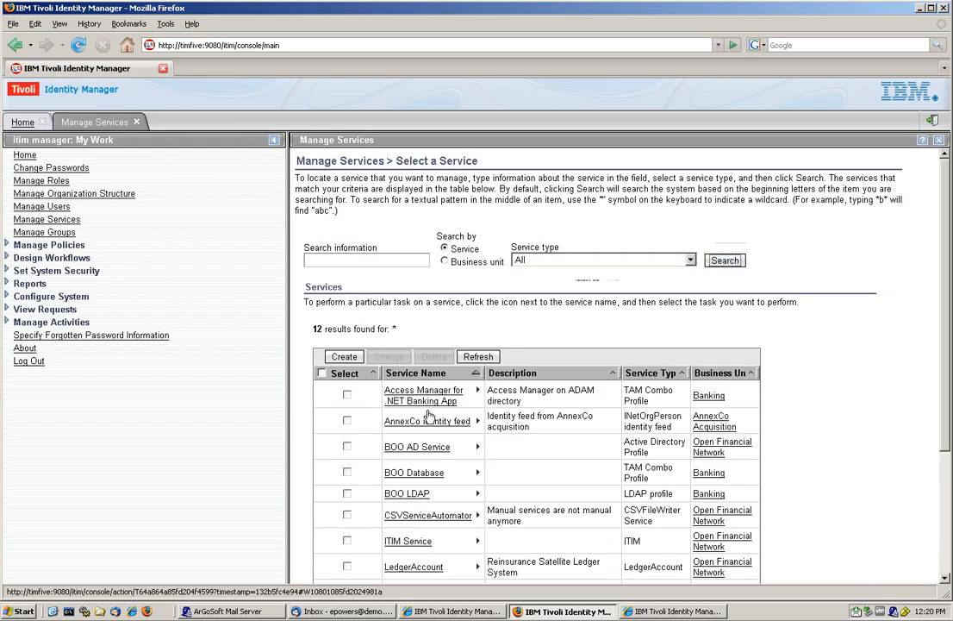
left_click(478, 447)
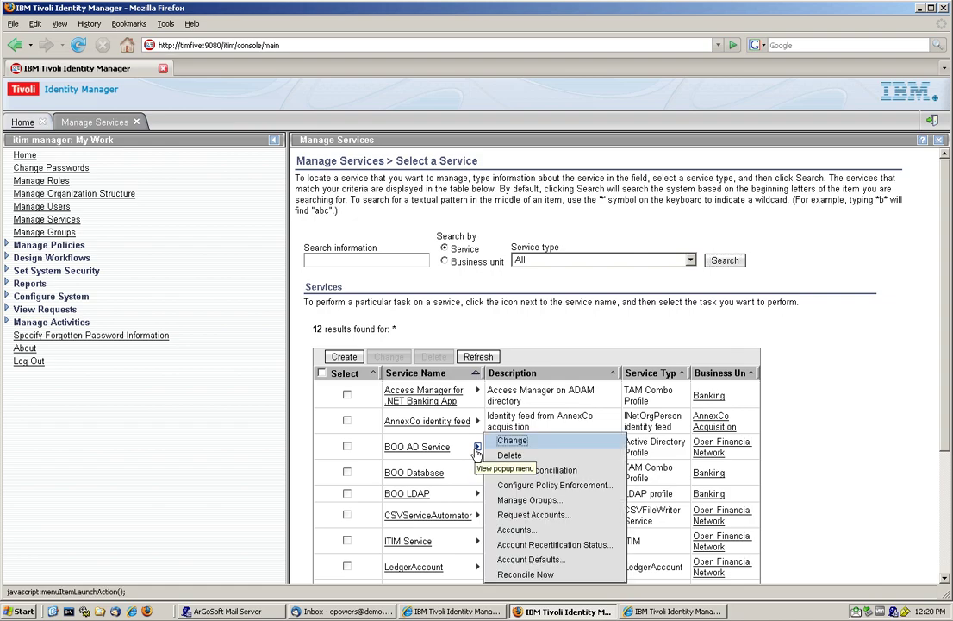
Run Reconcile Now on BOO AD Service without a query and view its status
left_click(526, 574)
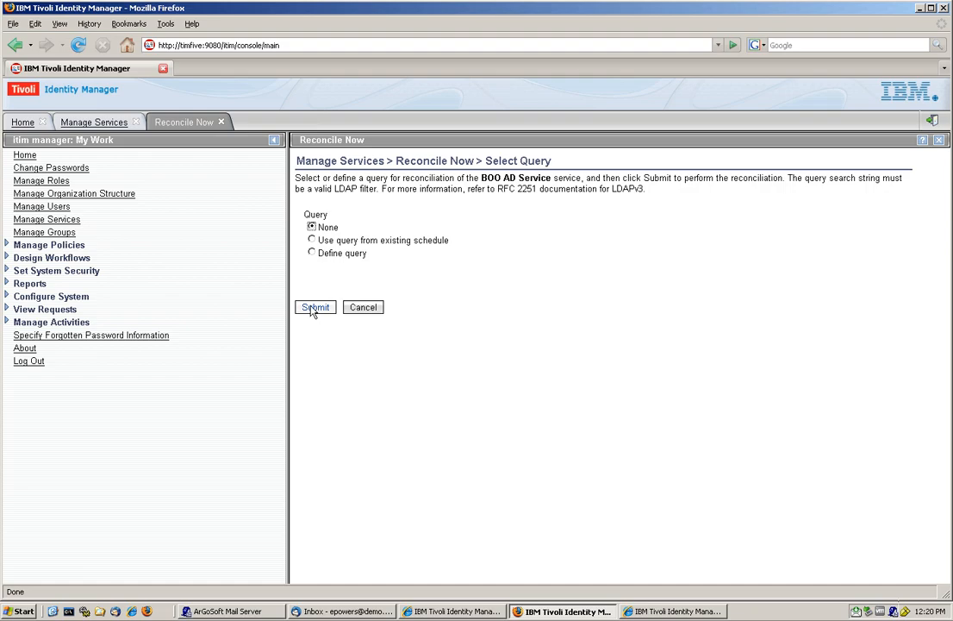
left_click(316, 307)
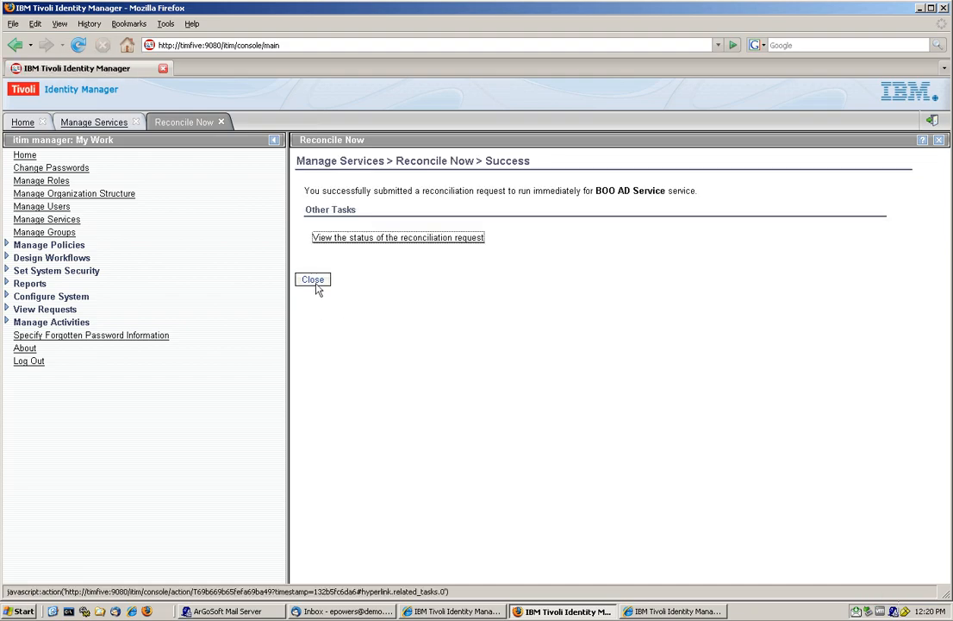
left_click(342, 242)
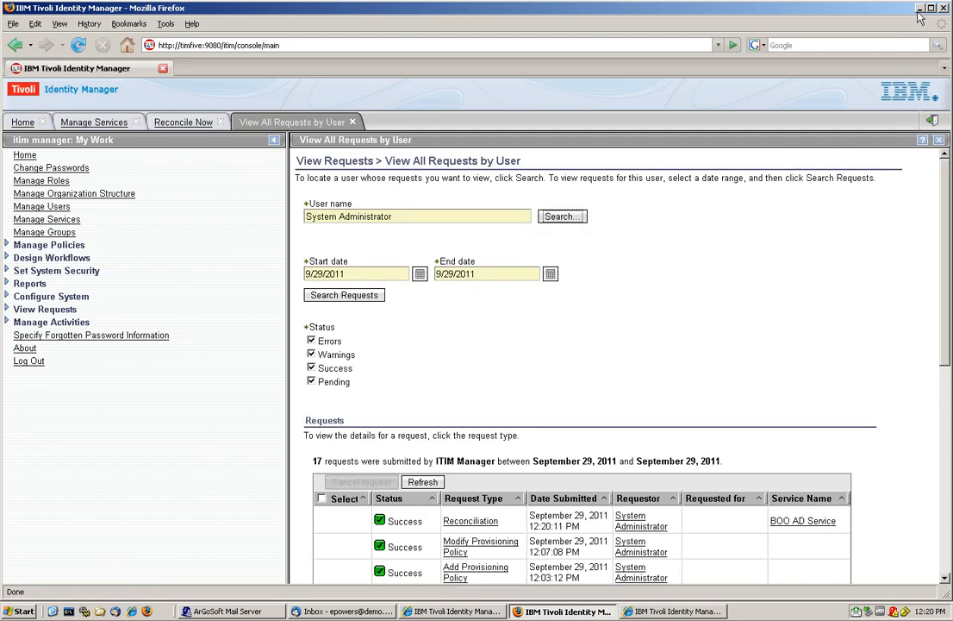
Reopen Active Directory Users and Computers and confirm jsmith's description is back to Value 1
key("alt+Tab")
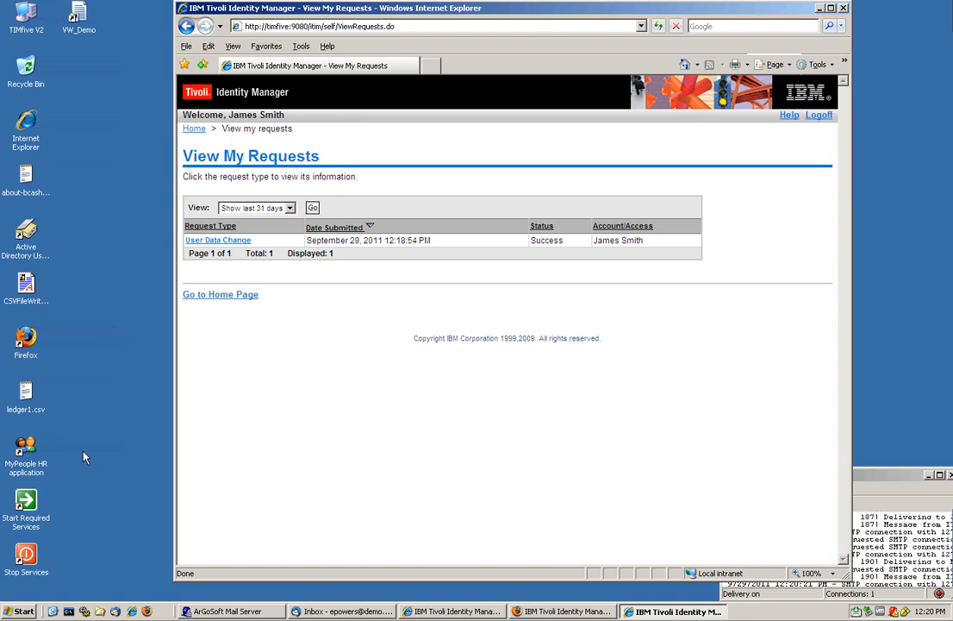
left_click(25, 234)
double_click(25, 234)
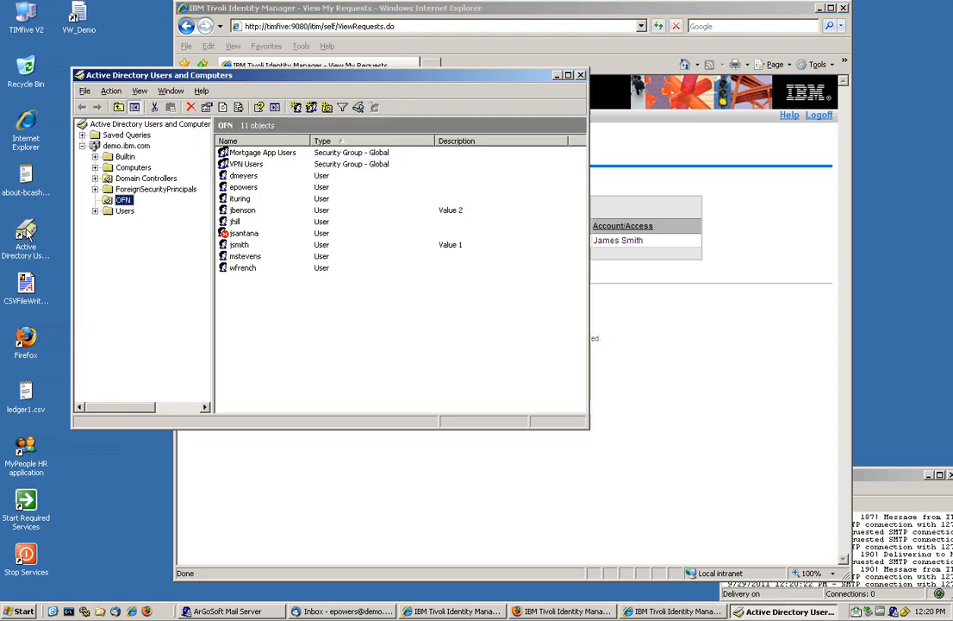
left_click(356, 245)
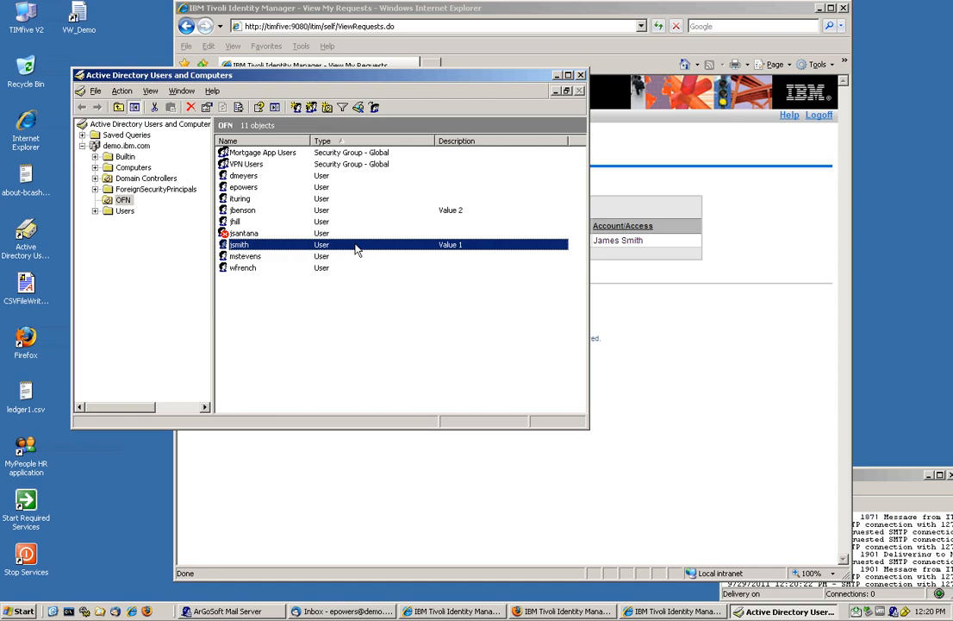